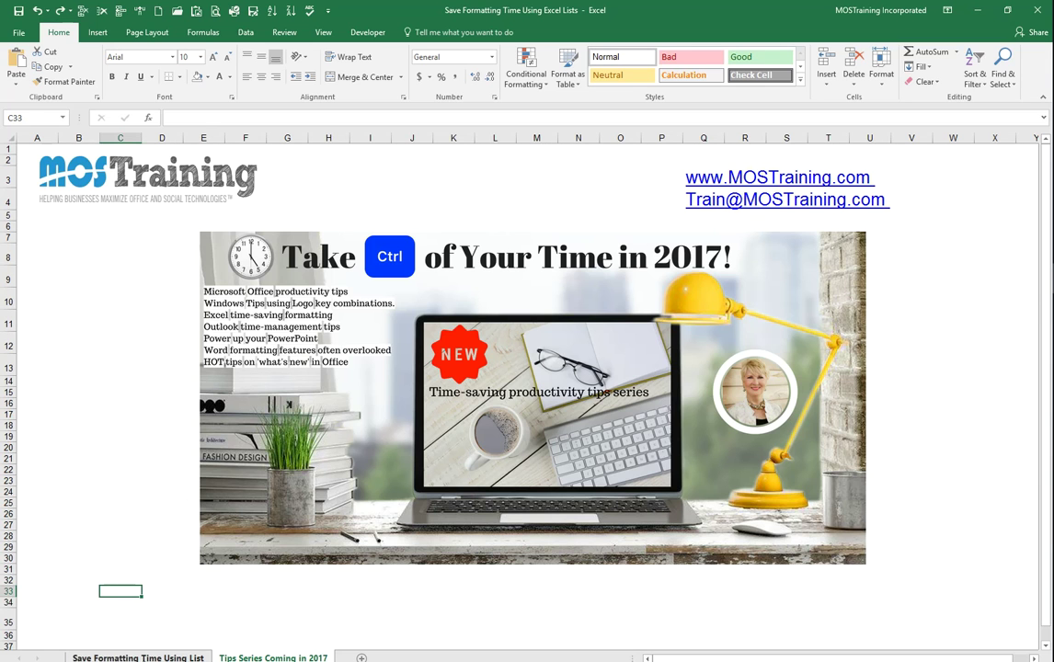
Step: Go to the Save Formatting Time Using List sheet and select a cell in the sales data
click(172, 659)
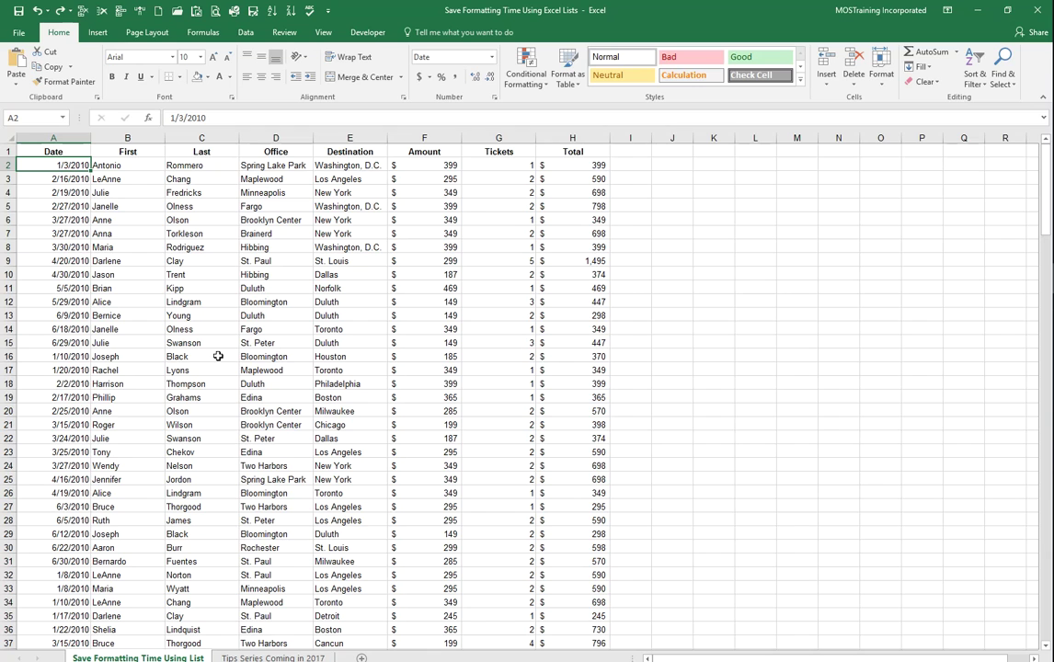
click(221, 259)
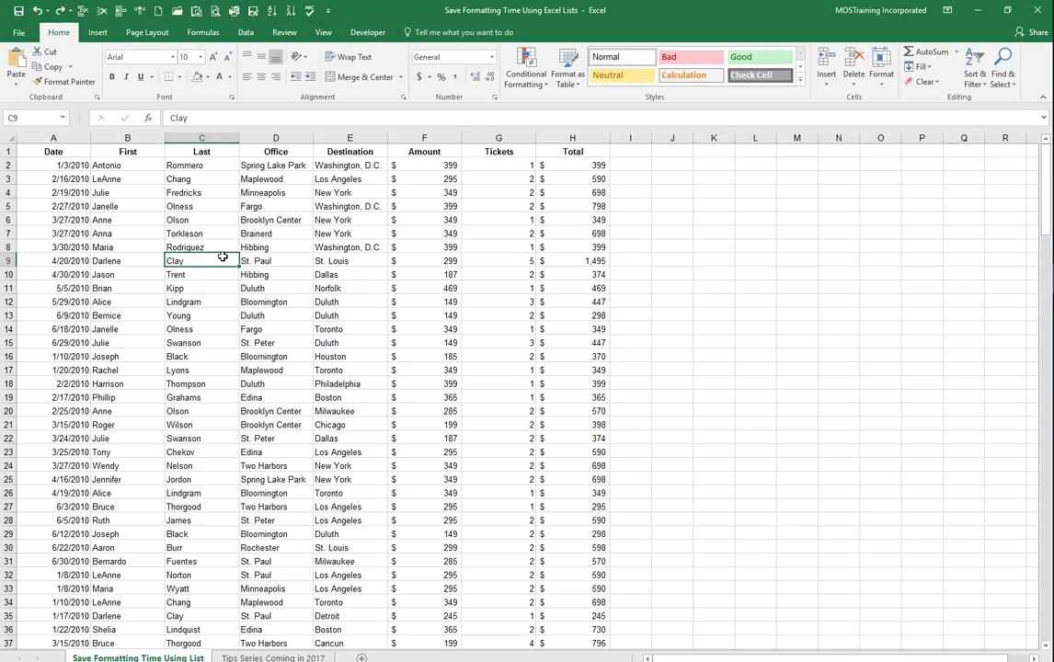
Step: Convert the A1:H200 sales range into a table with 'My table has headers' kept checked
key(ctrl+t)
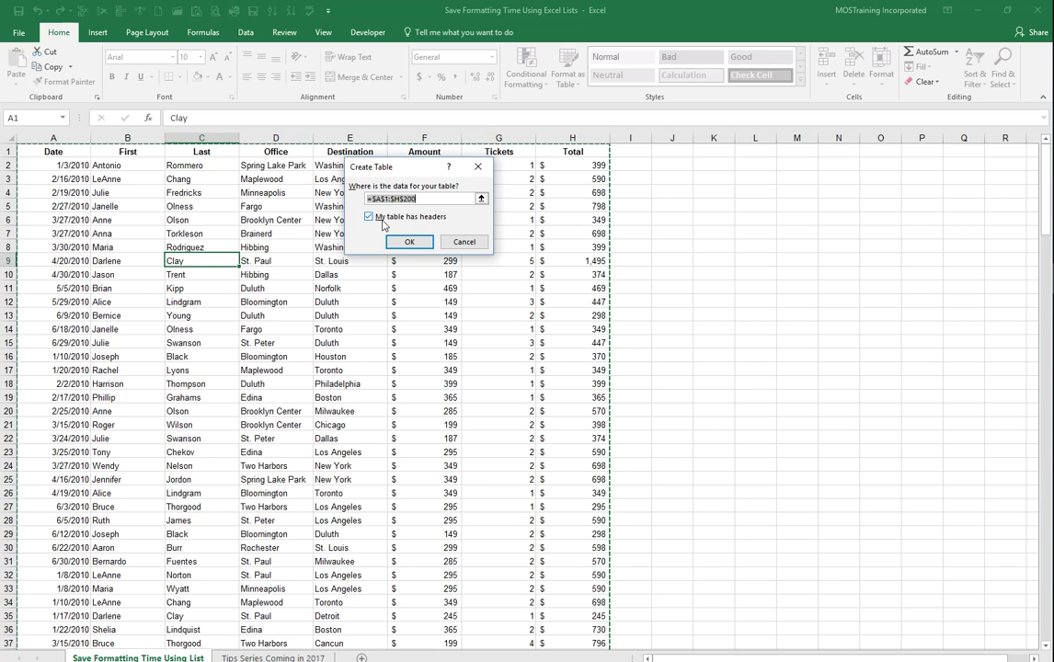
click(409, 242)
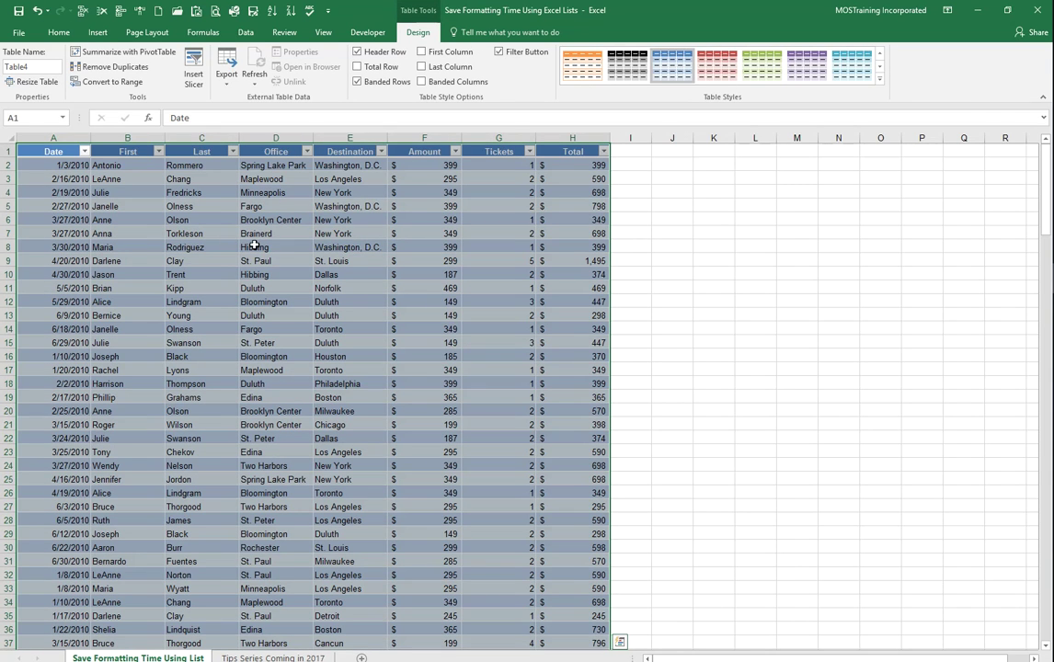
Step: Deselect the whole table by selecting a single cell inside it
click(261, 248)
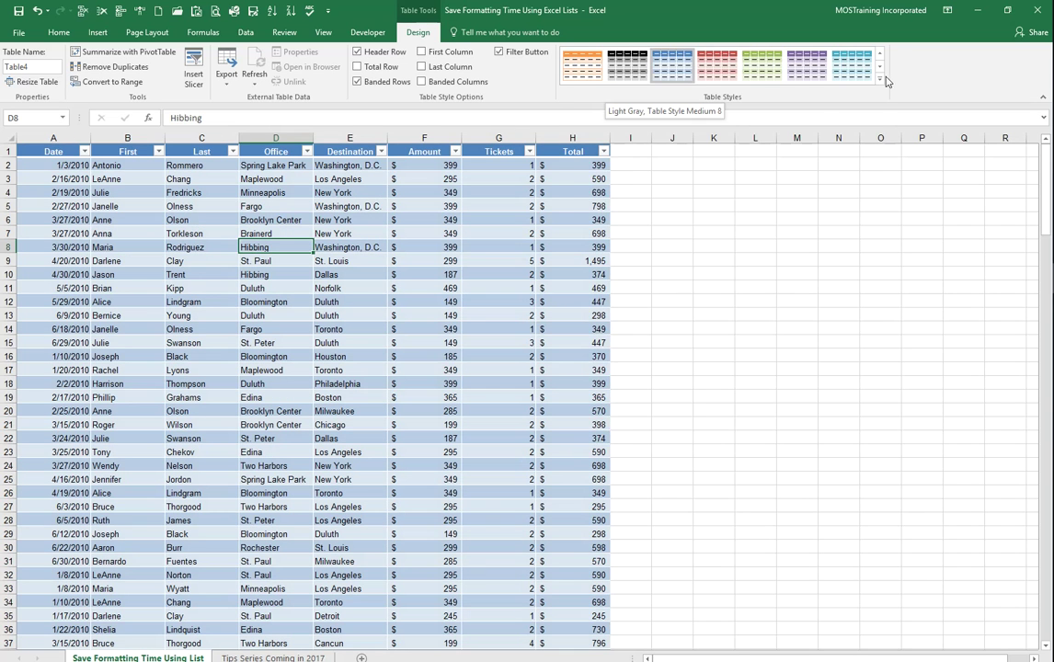
Step: Browse the full Table Styles gallery for the black-header light gray style, then dismiss it
click(879, 79)
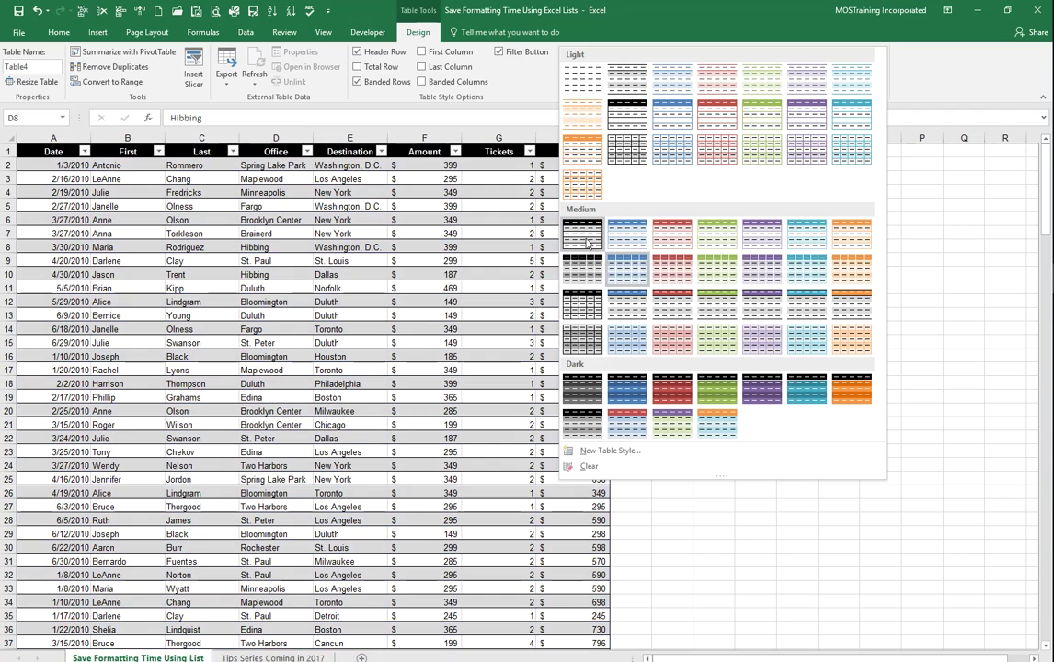
key(Escape)
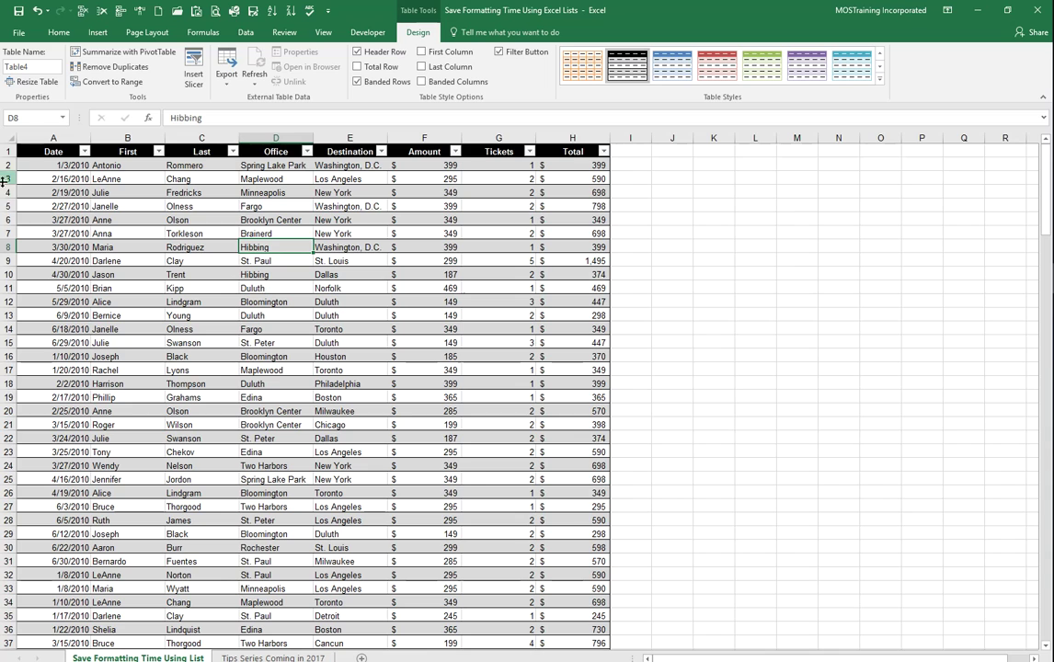
Step: Insert three blank table rows at rows 4–6, above the 2/19/2010 record
drag(4, 193, 5, 221)
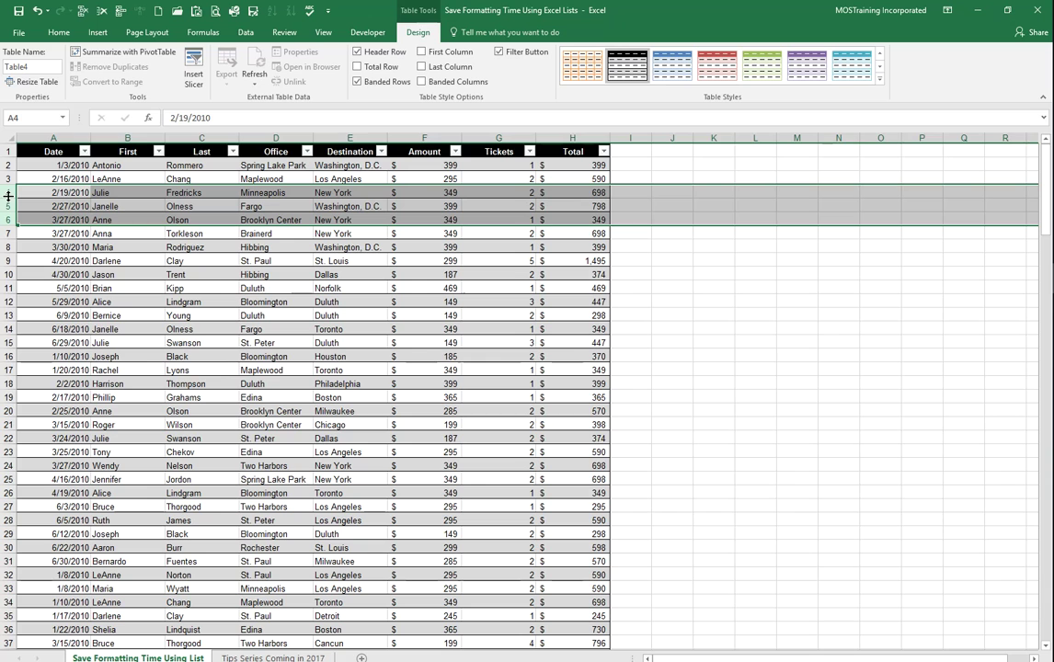
right_click(6, 197)
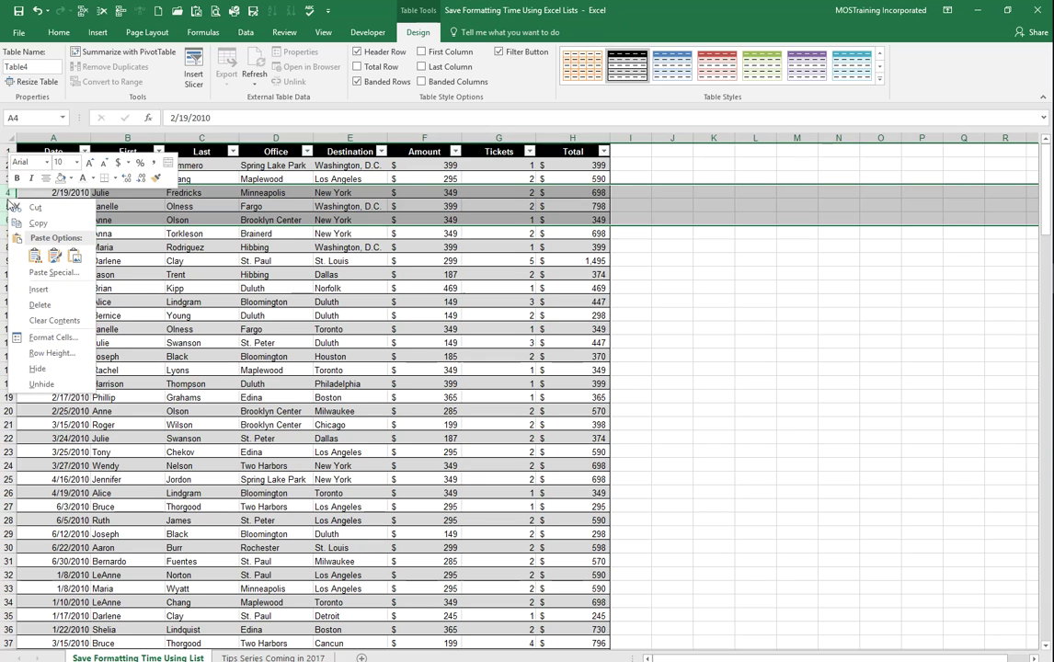
key(Escape)
key(ctrl+shift+plus)
click(37, 261)
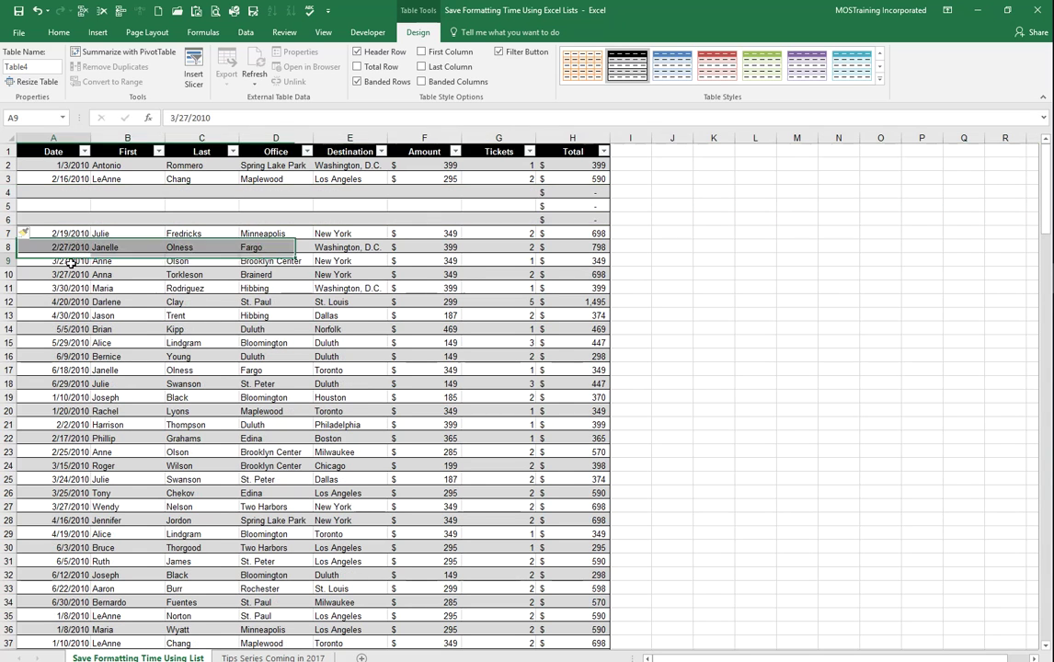
click(39, 204)
click(35, 220)
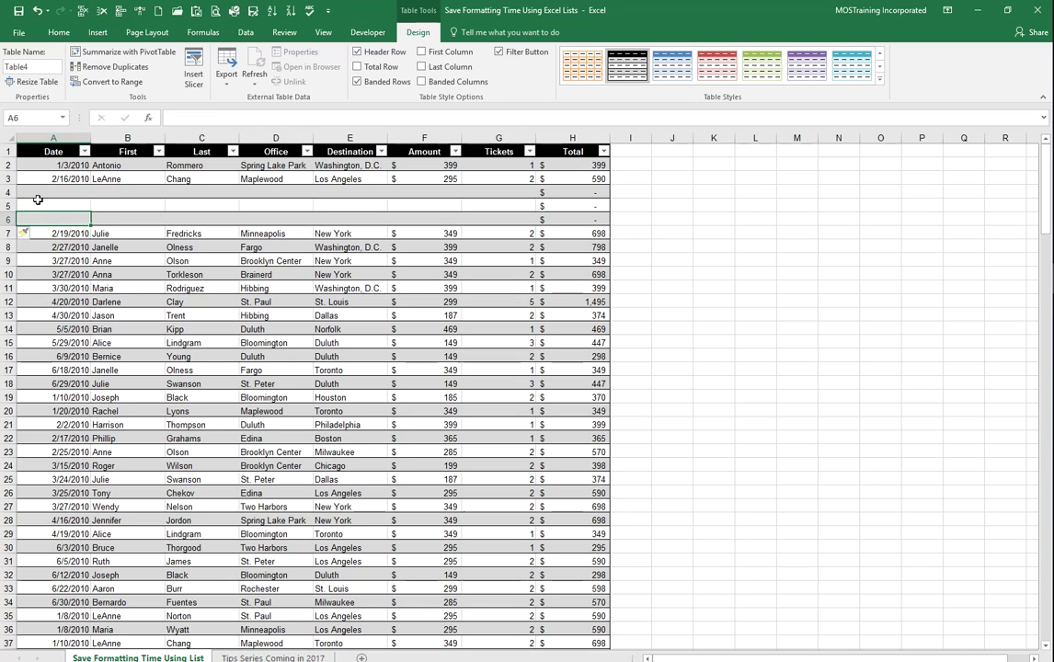
click(35, 193)
click(28, 208)
click(182, 300)
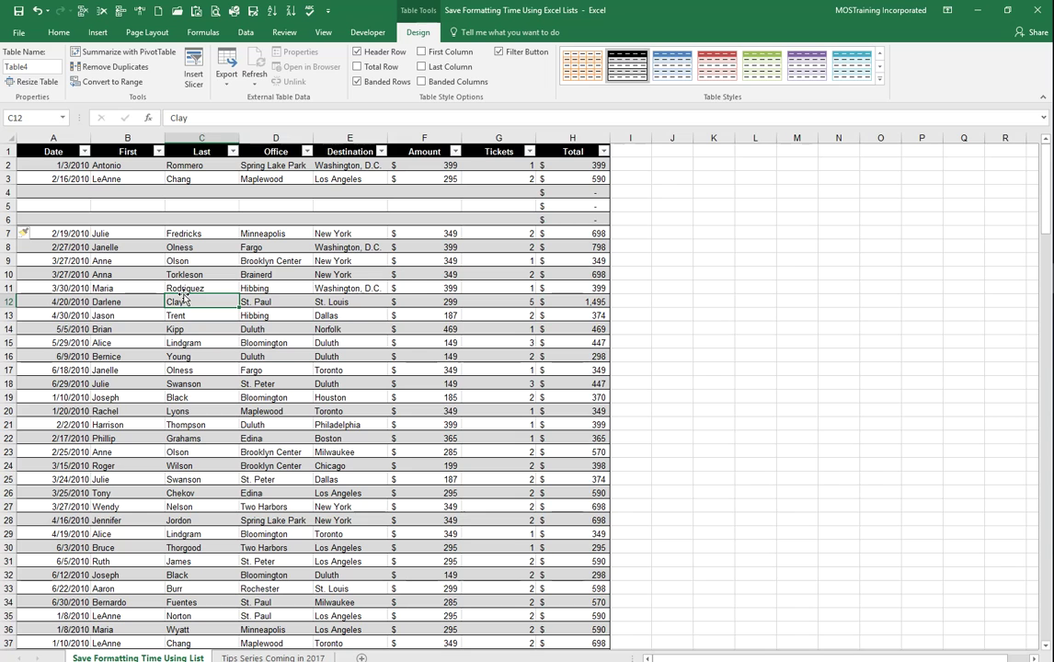
Step: Delete blank rows 4–6 so the 2/19/2010 record returns to row 4
drag(4, 192, 5, 218)
right_click(17, 206)
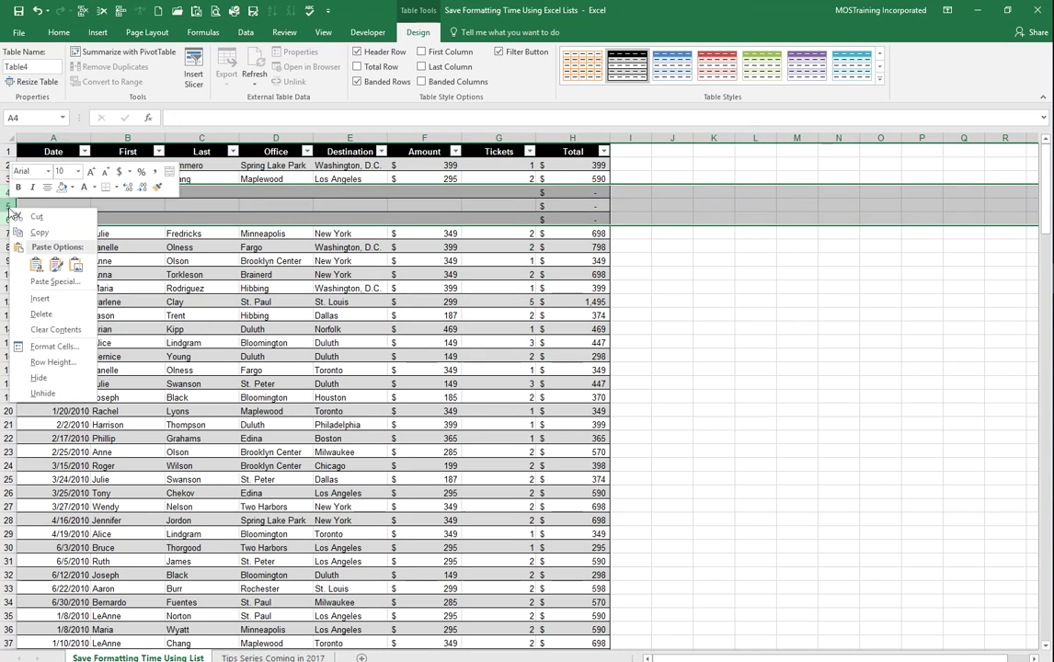
click(44, 314)
click(143, 232)
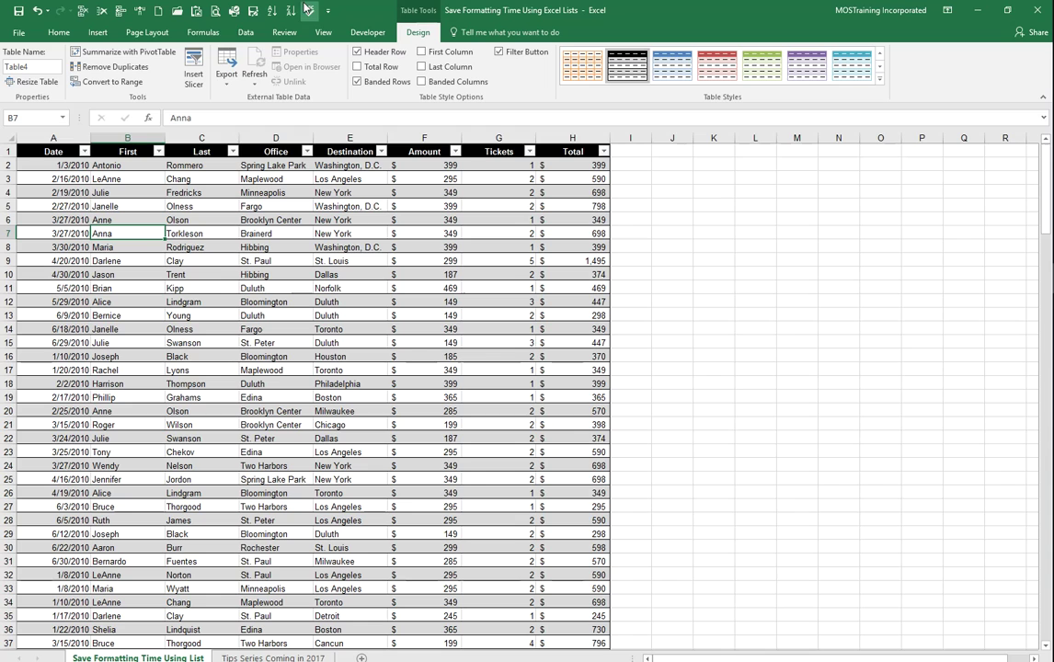
Step: Switch to the Insert ribbon and back to Home, leaving Table4 unchanged
click(101, 34)
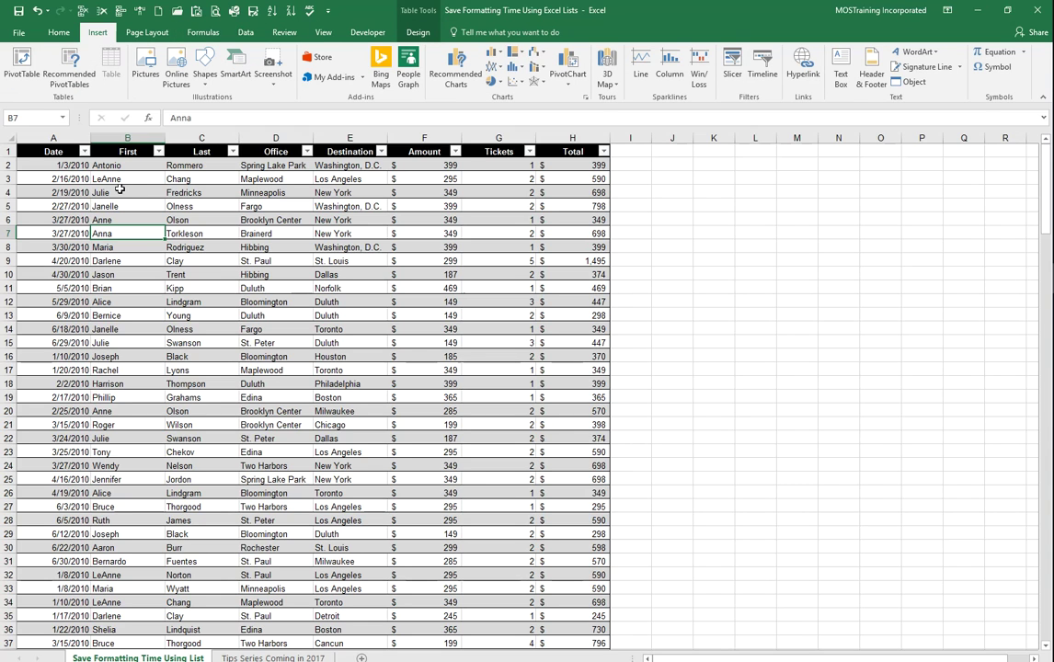
key(Up)
key(Up)
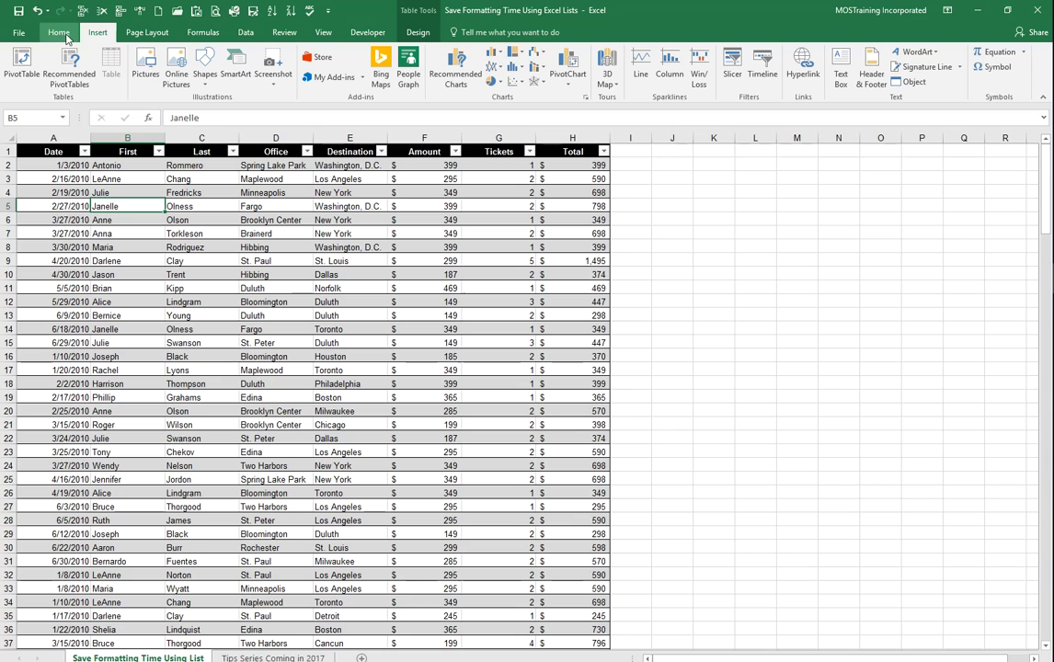
click(61, 35)
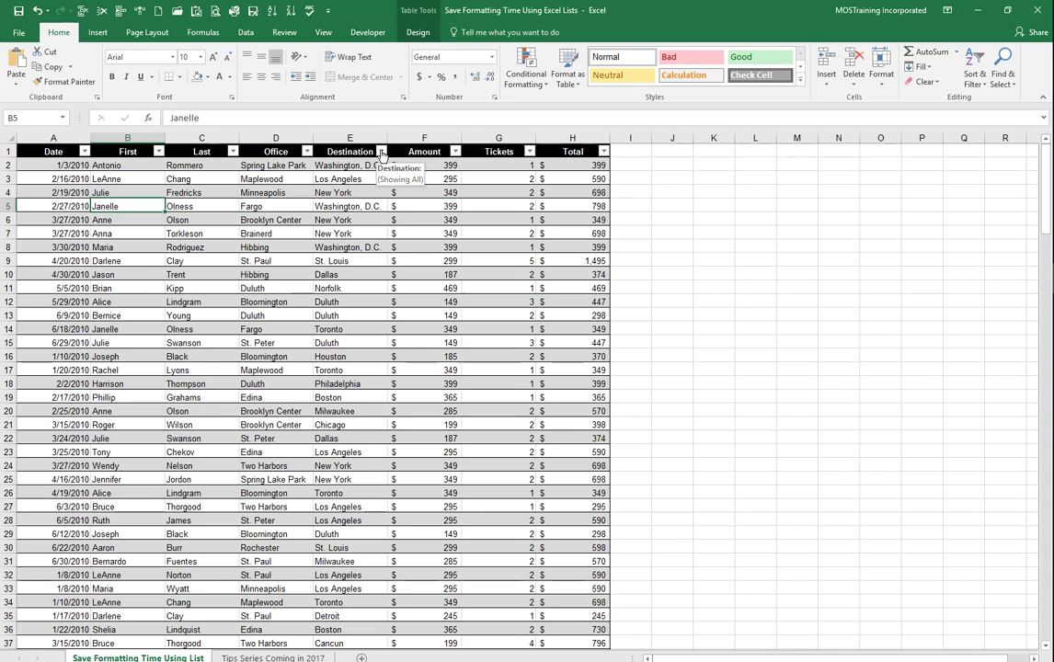
Step: Filter the Destination column to show only Duluth trips
click(382, 153)
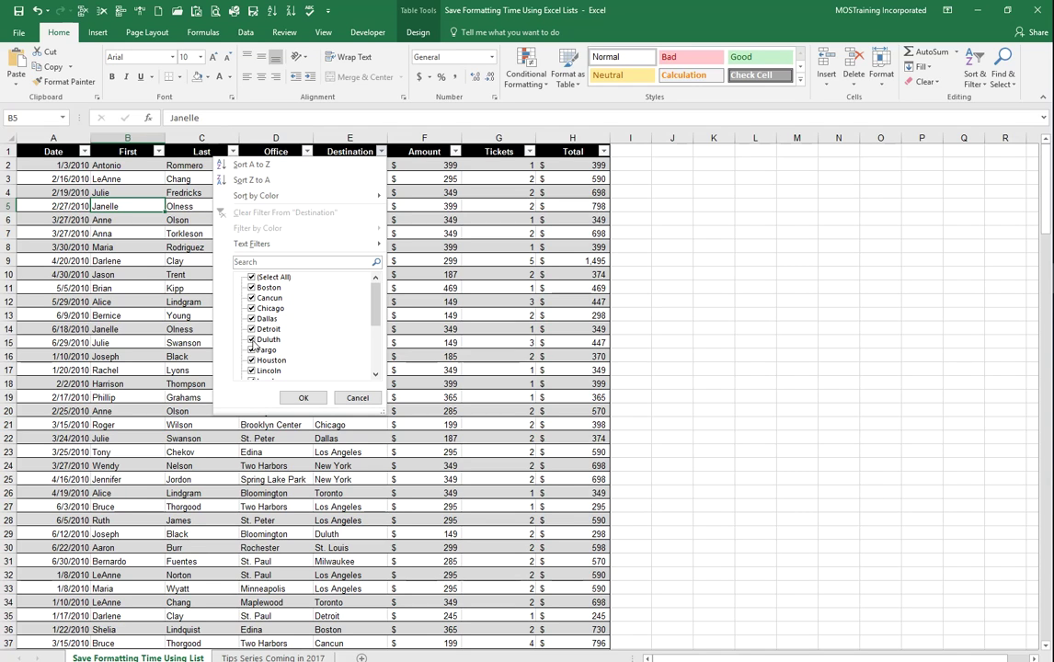
click(252, 277)
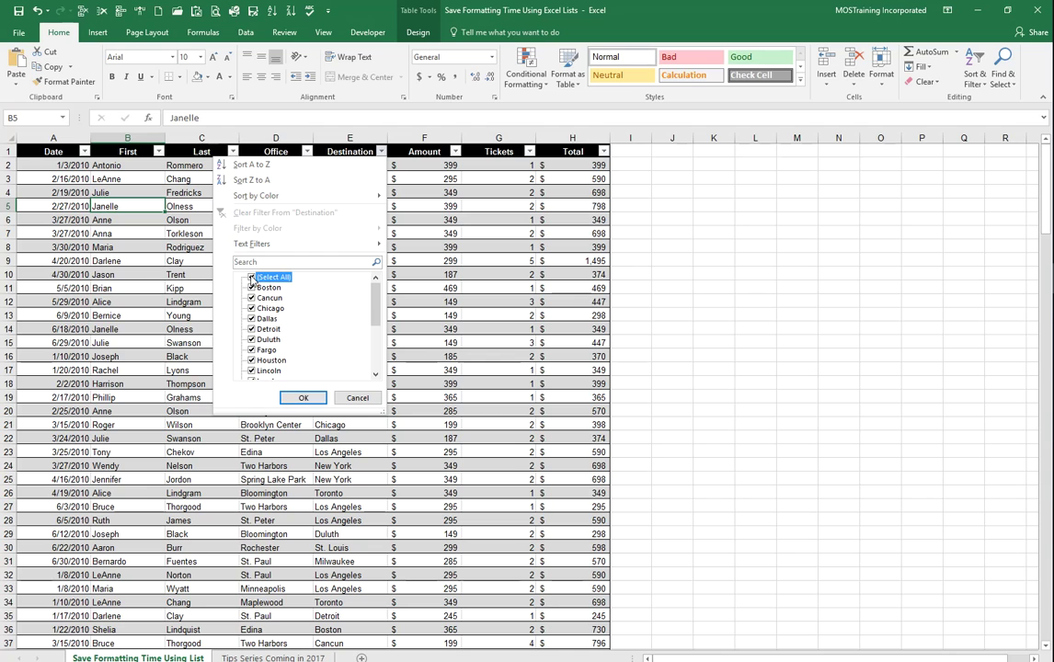
click(251, 340)
click(302, 397)
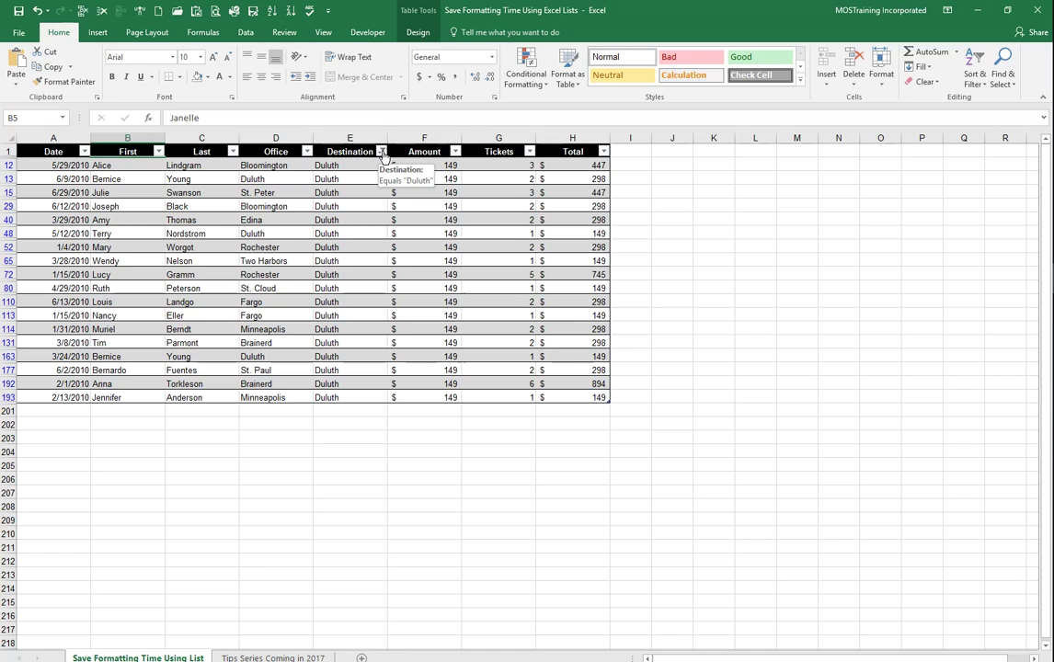
Step: Clear the Destination column filter so all travel records reappear
click(381, 153)
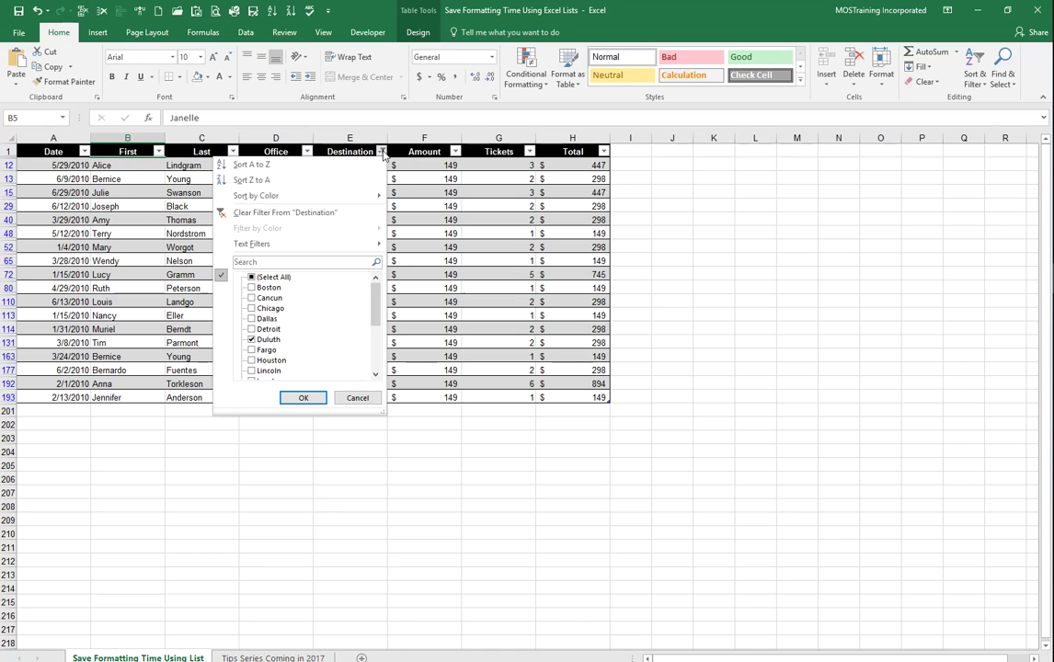
click(264, 214)
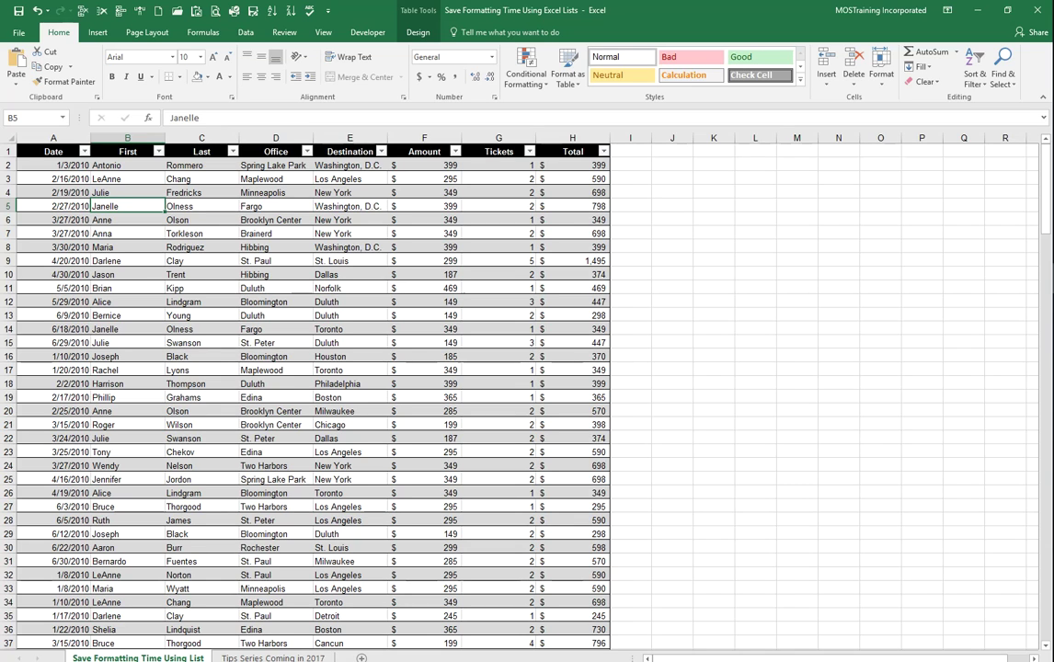
Step: Switch to the Tips Series Coming in 2017 banner sheet
click(274, 658)
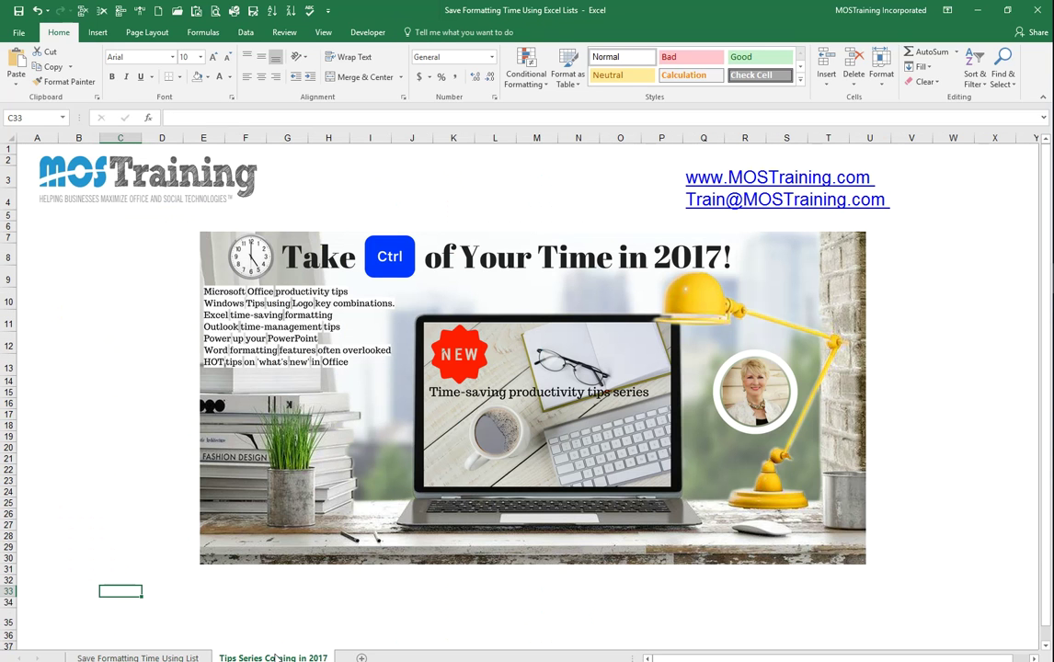